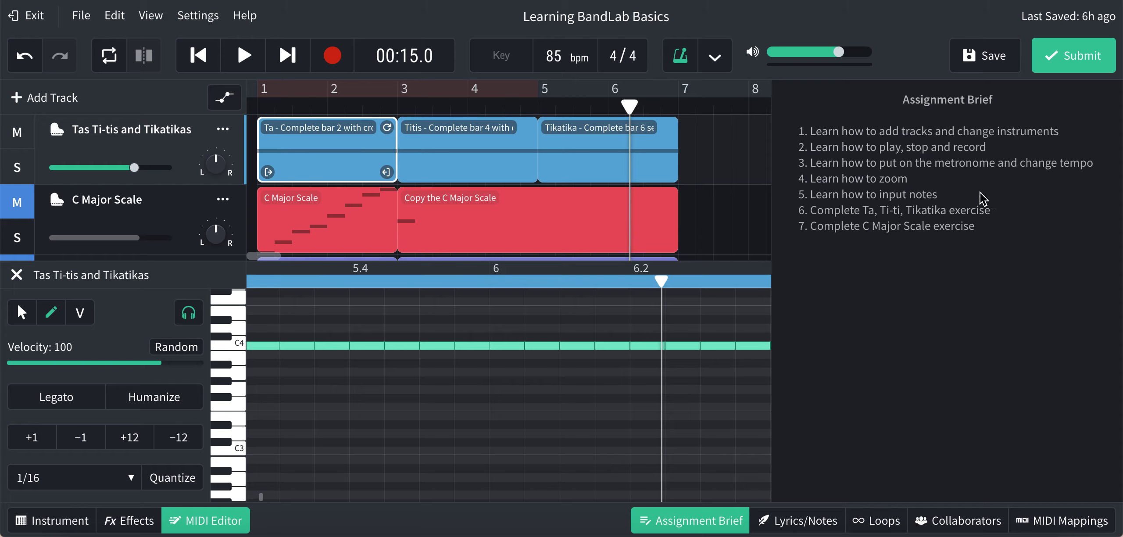
Step: Close the assignment brief, mute the Tas Ti-tis and Tikatikas track, and unmute C Major Scale
click(703, 526)
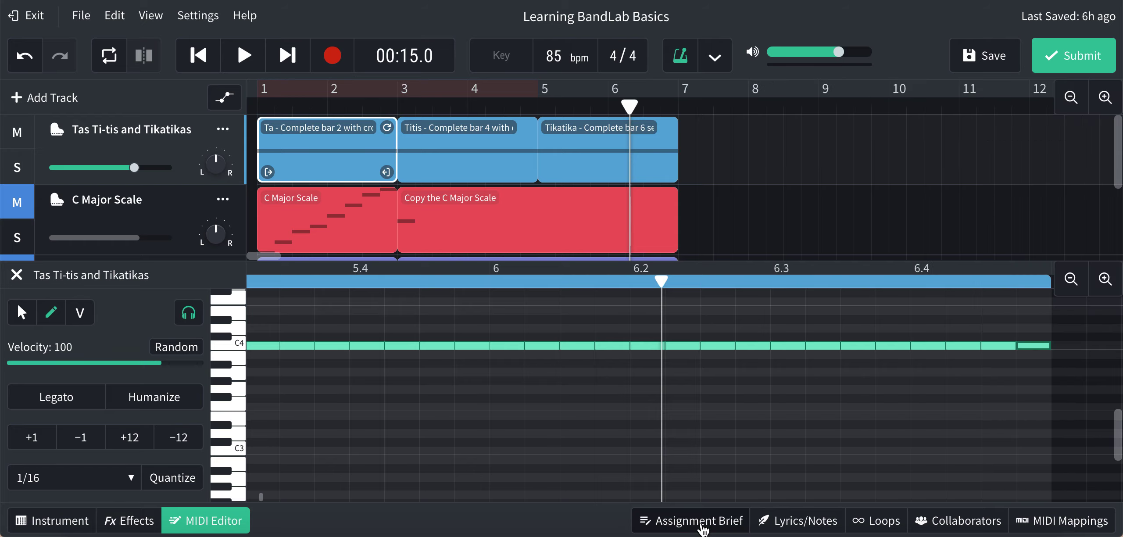
click(26, 136)
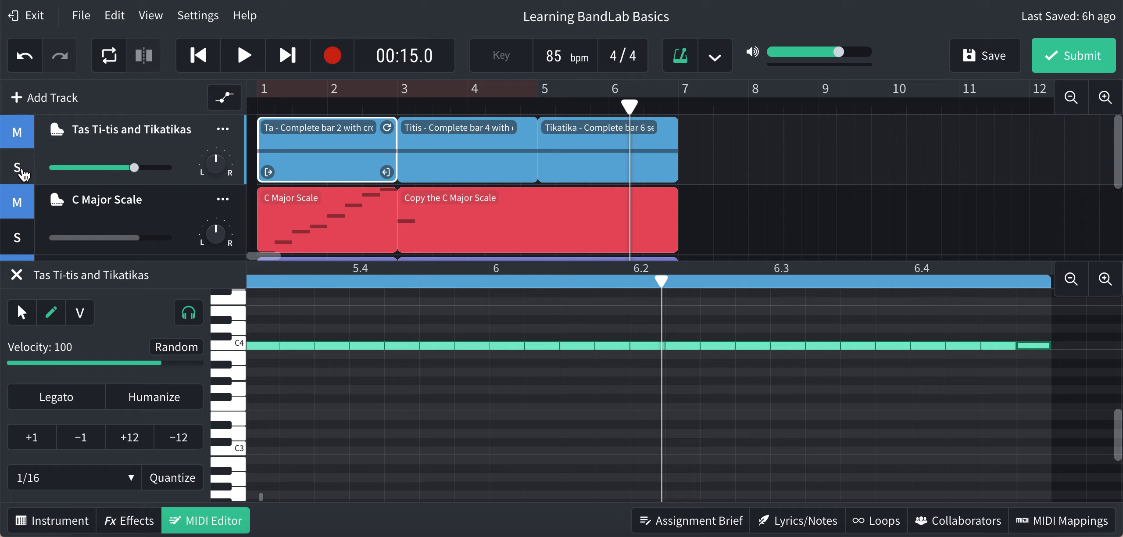
click(18, 214)
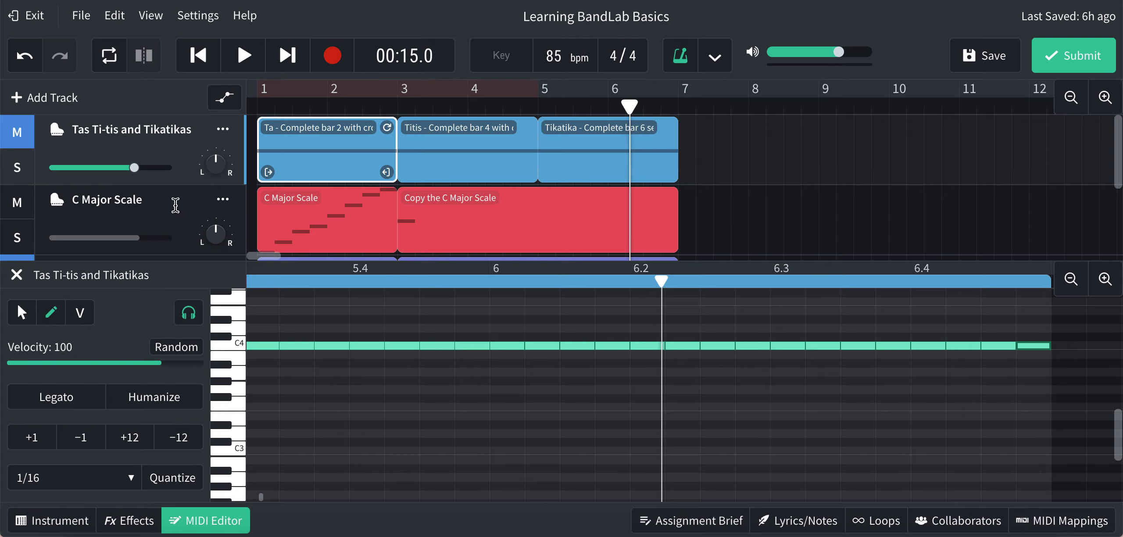
click(17, 275)
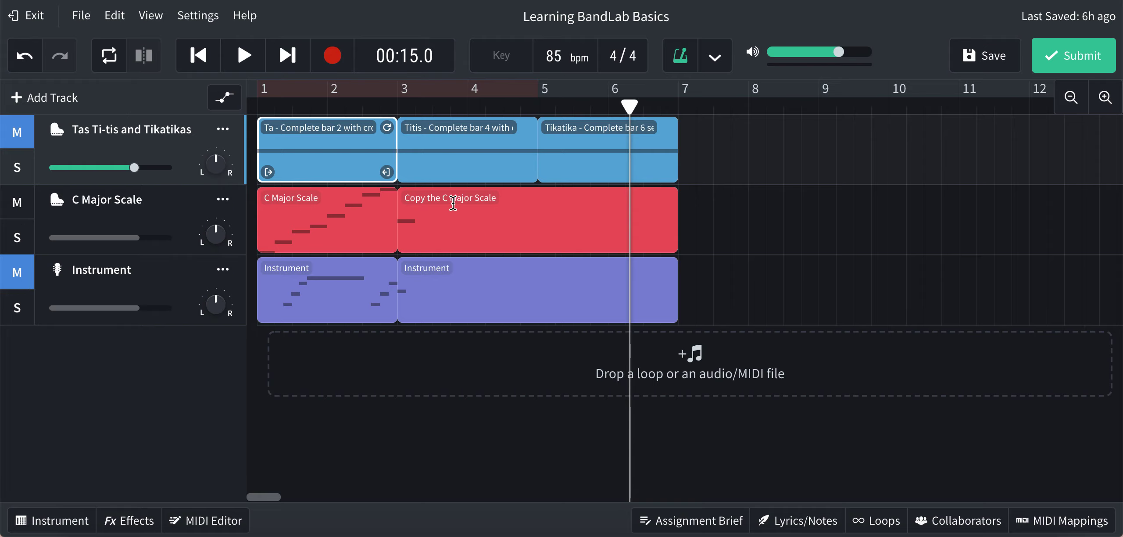
Step: Open the 'Copy the C Major Scale' region's notes and zoom out twice to show both regions
double_click(513, 214)
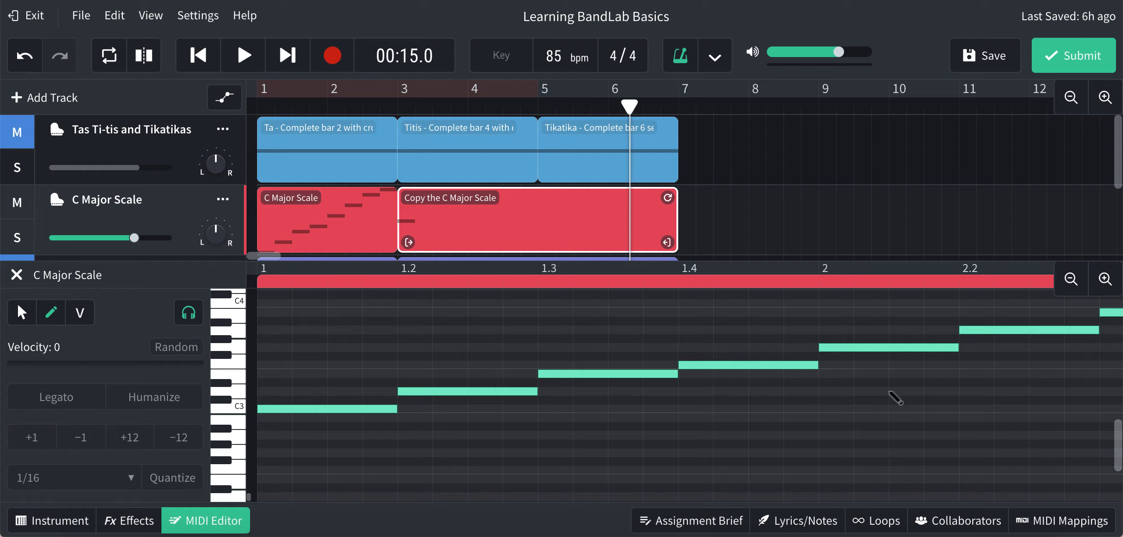
click(1072, 279)
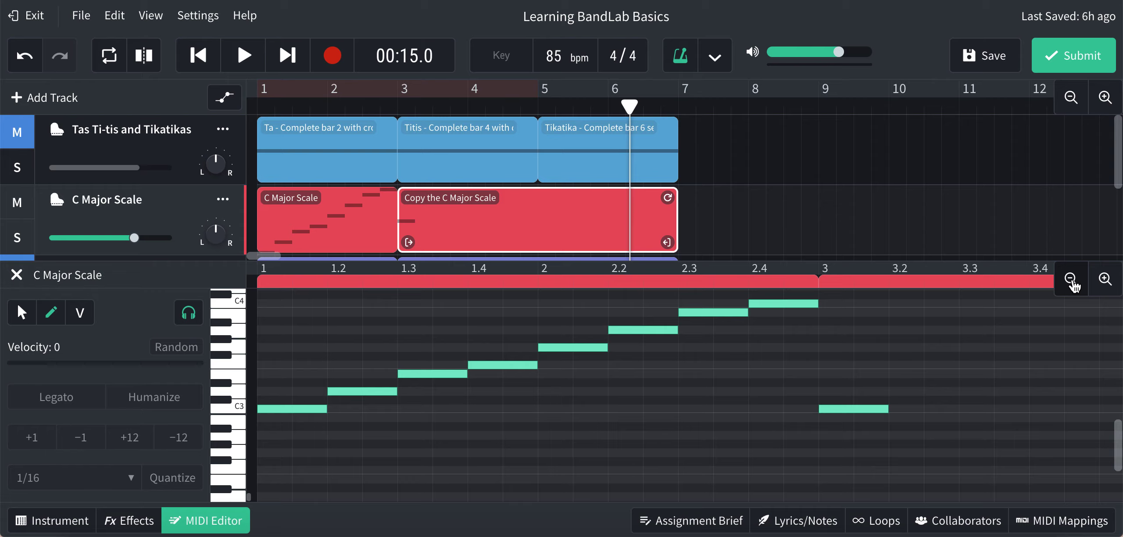
click(1071, 280)
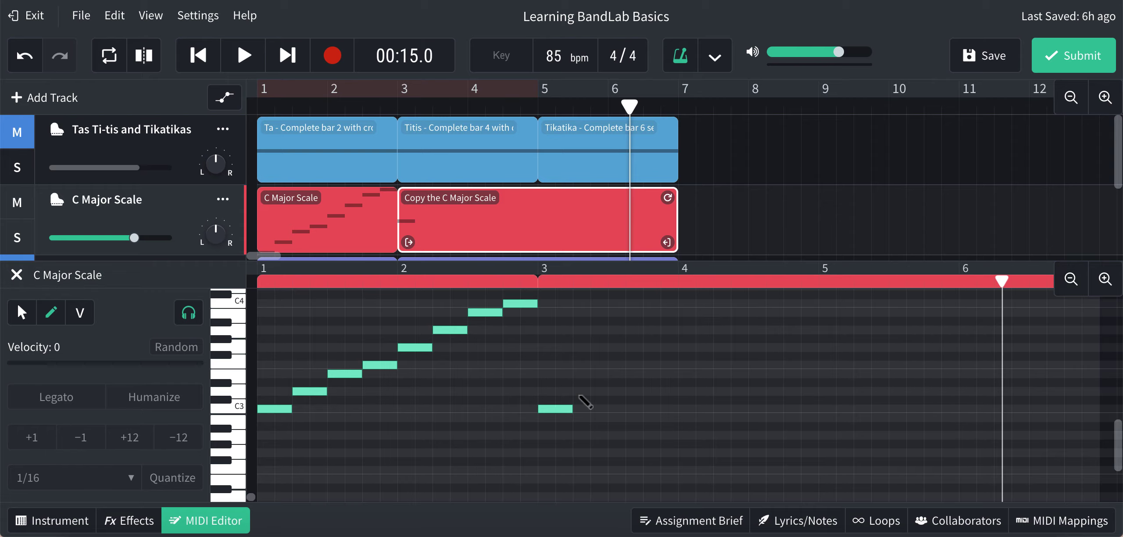
scroll(584, 401, up, 2)
Step: Rewind to the start and play back the existing C3–C4 scale, then stop
key(Home)
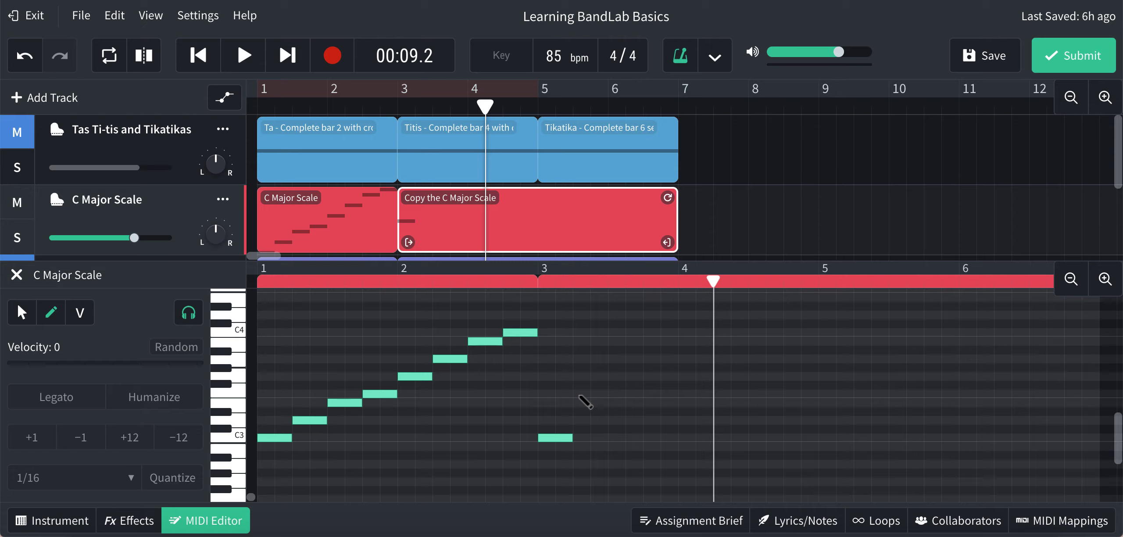
key(space)
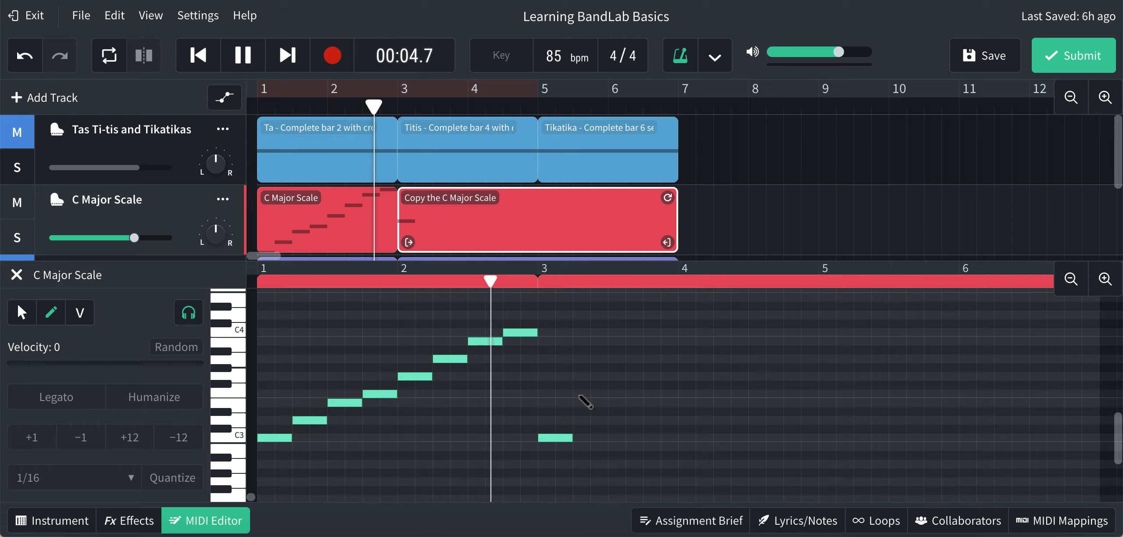
key(space)
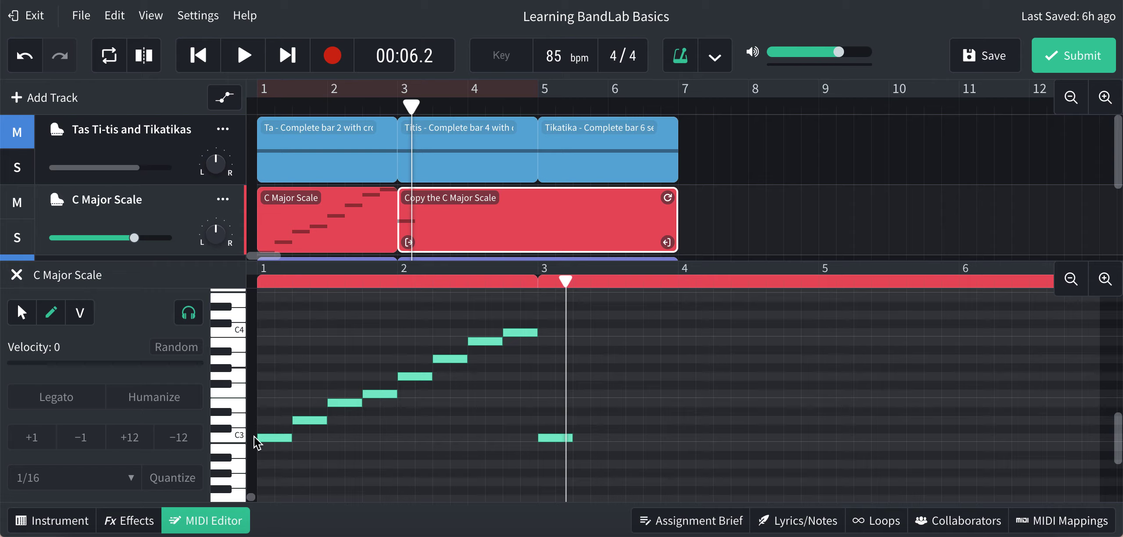
click(240, 441)
click(241, 424)
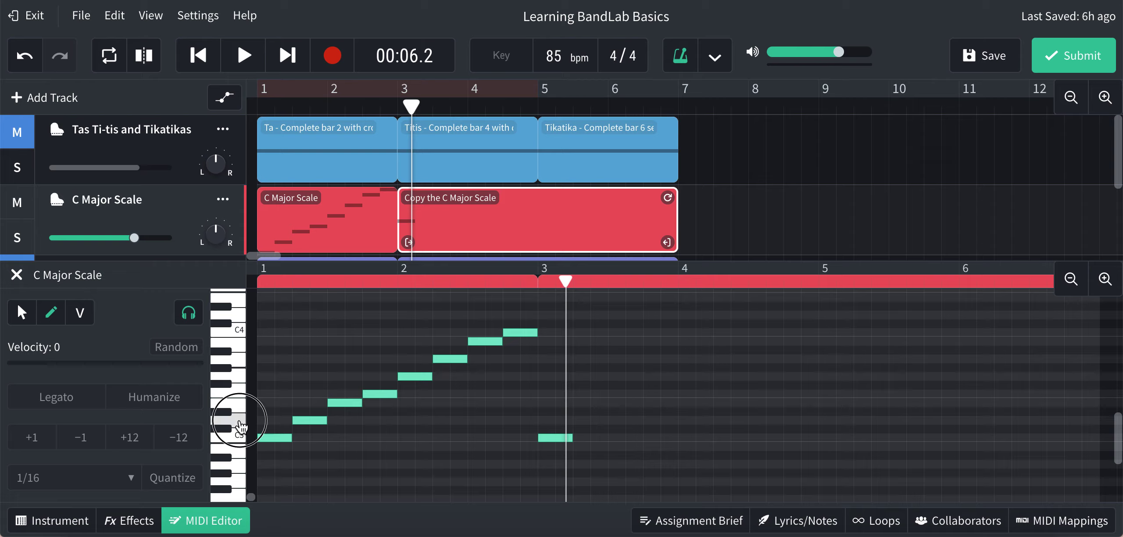
click(241, 406)
click(241, 394)
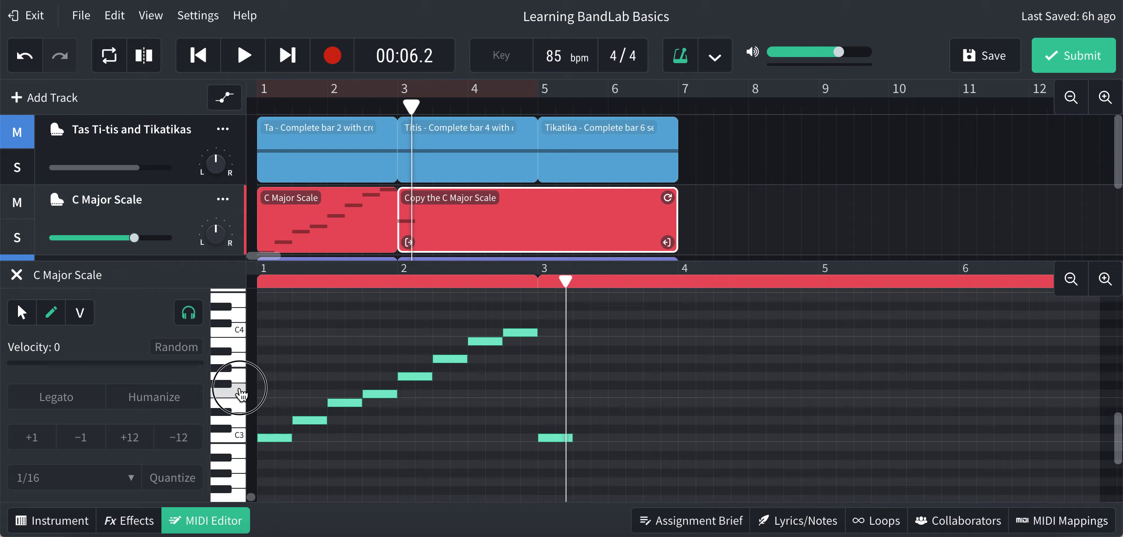
click(241, 380)
click(241, 364)
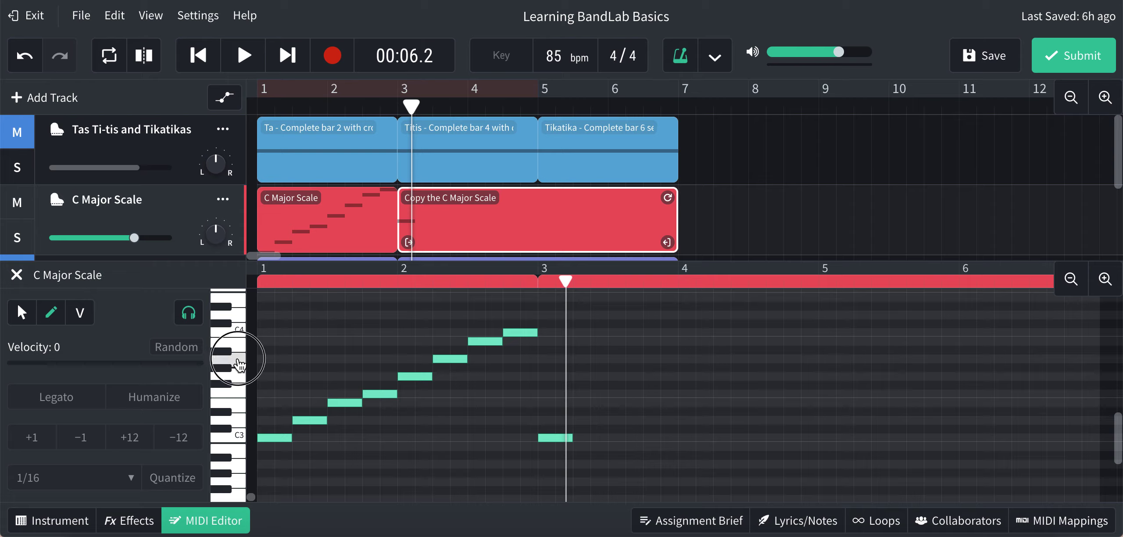
click(241, 349)
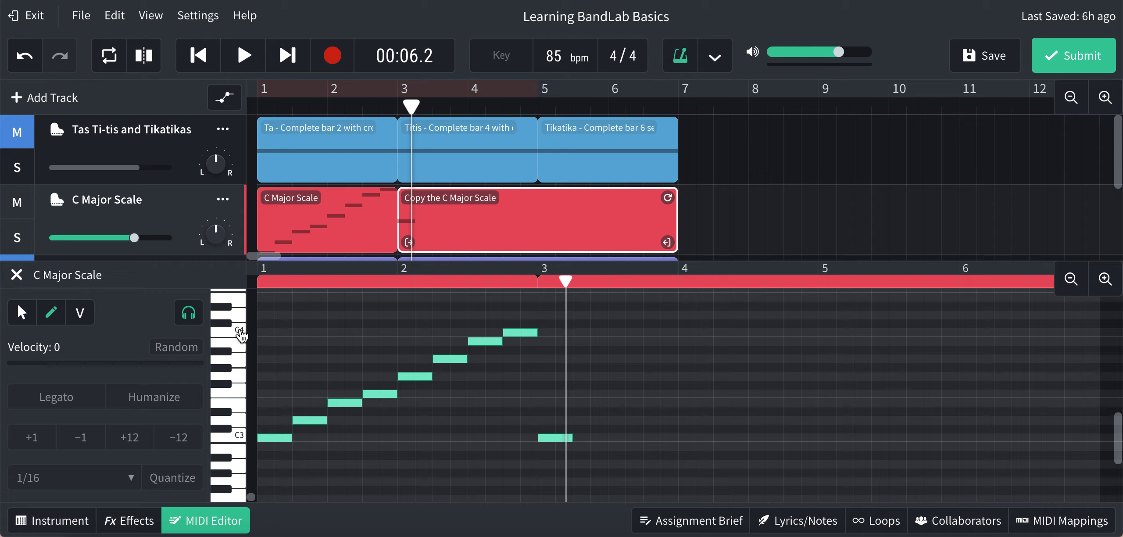
click(241, 335)
Step: Add D3 (lengthened to a crotchet), E3, F3, G3, A3, B3 and C4 notes after C3
click(580, 420)
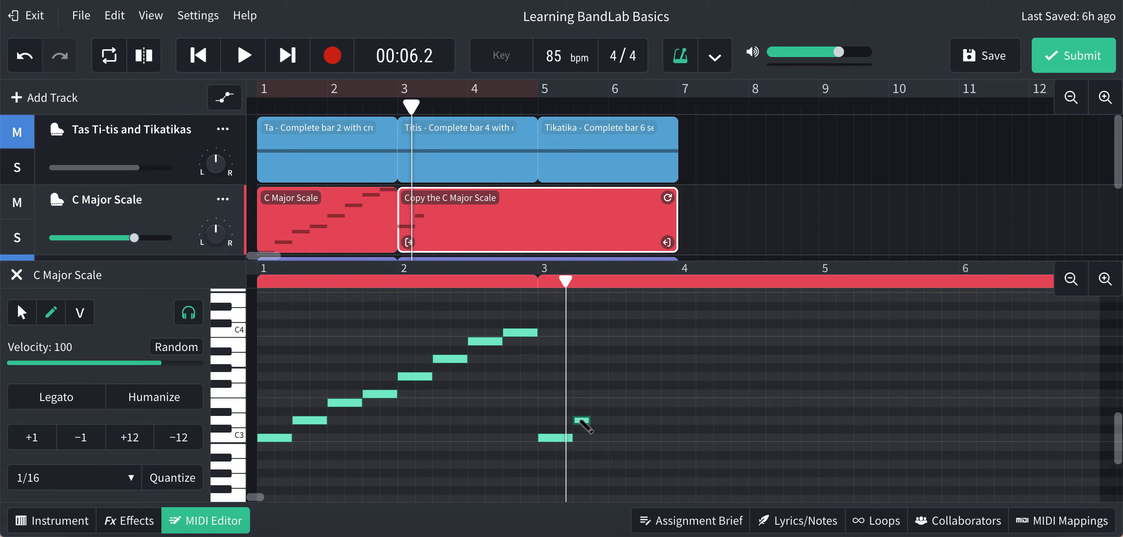
drag(586, 422, 602, 421)
click(618, 402)
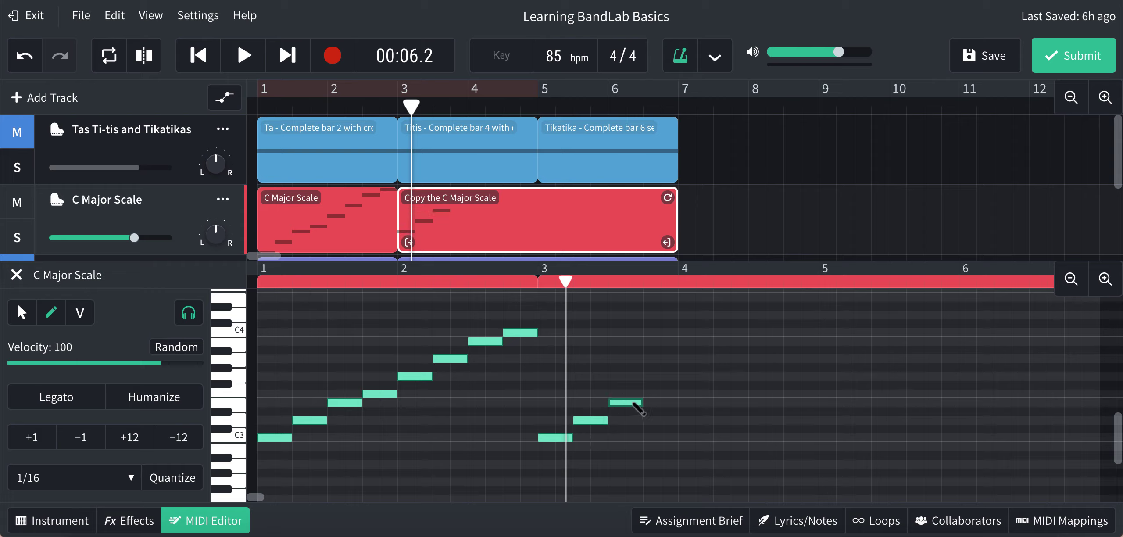
click(653, 394)
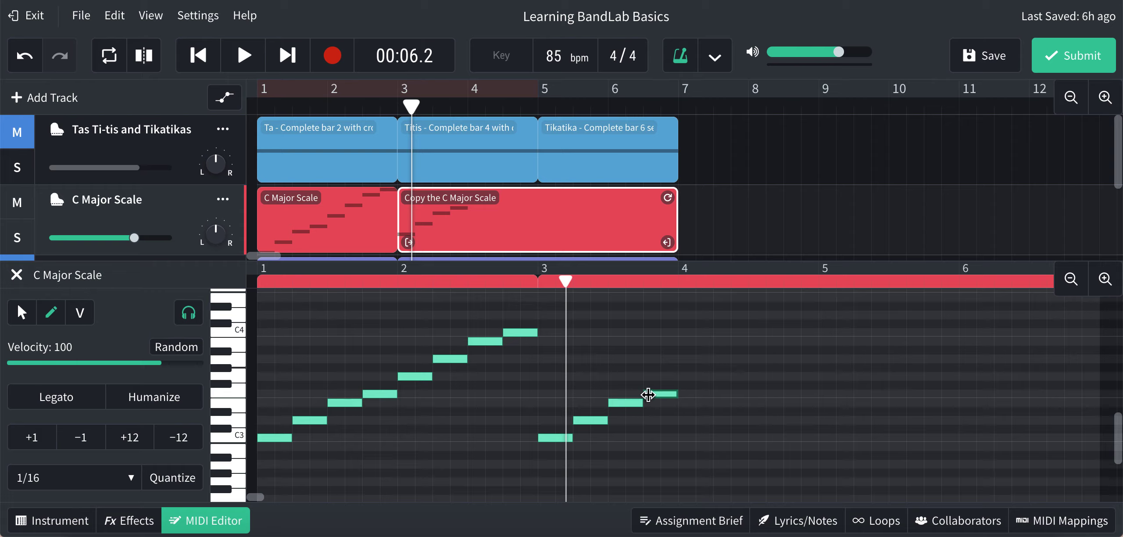
click(685, 376)
click(721, 358)
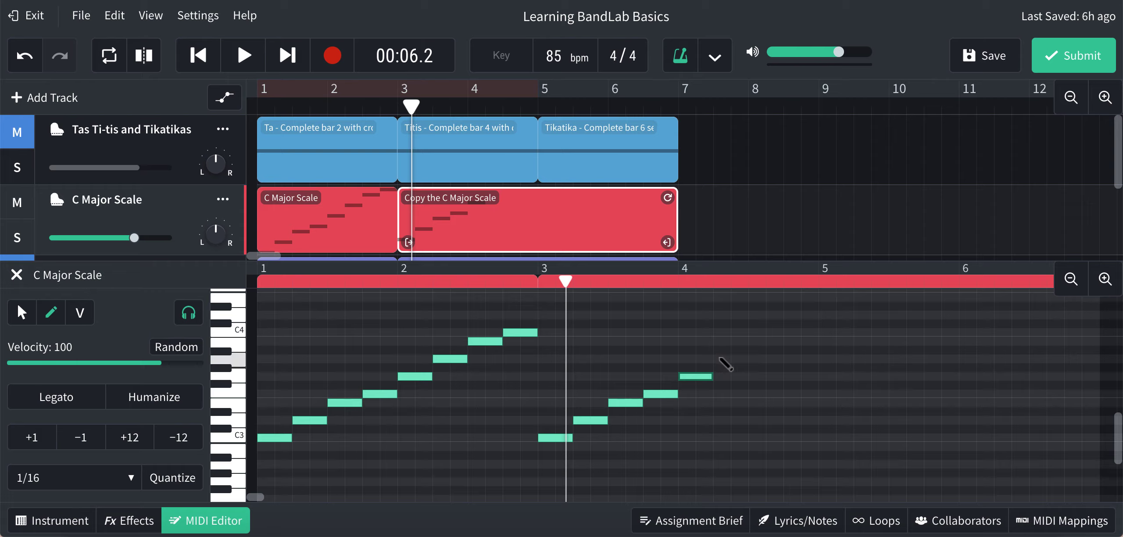
click(755, 341)
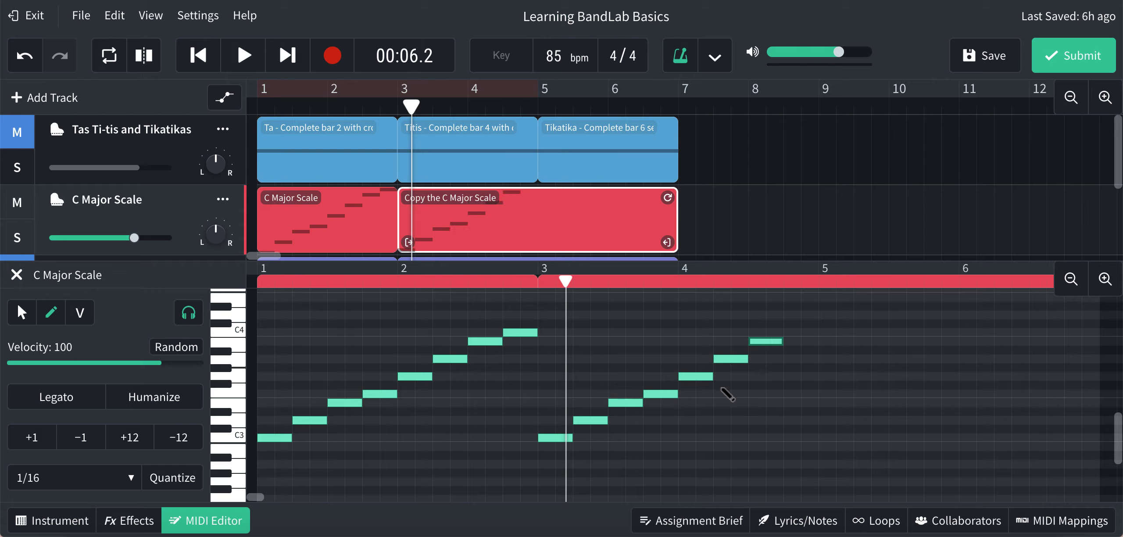
click(792, 332)
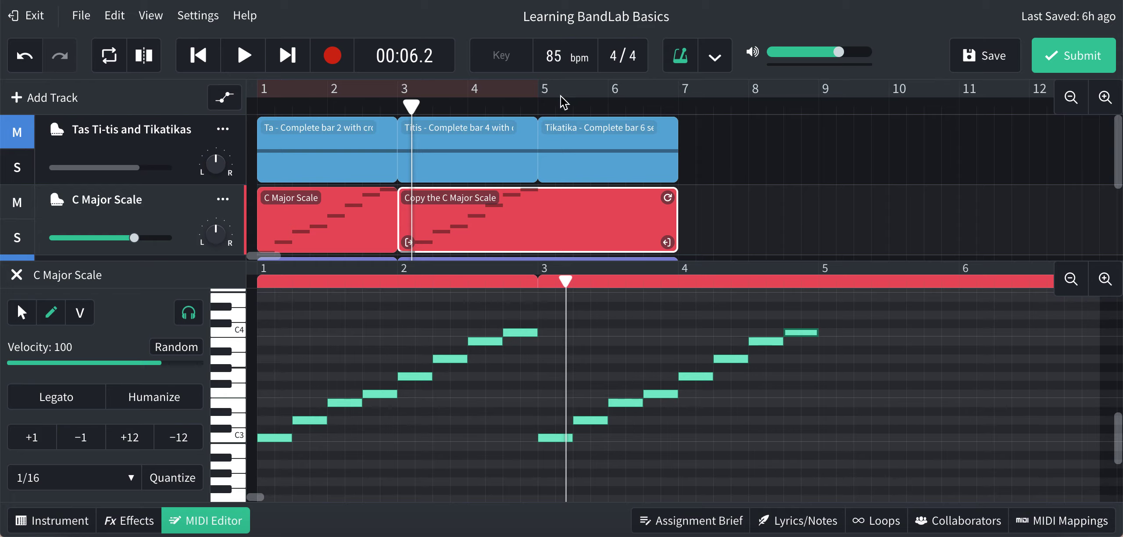
click(554, 56)
Step: Set the tempo to 145 bpm, then play both scales from the start and stop
text(108)
drag(565, 56, 566, 37)
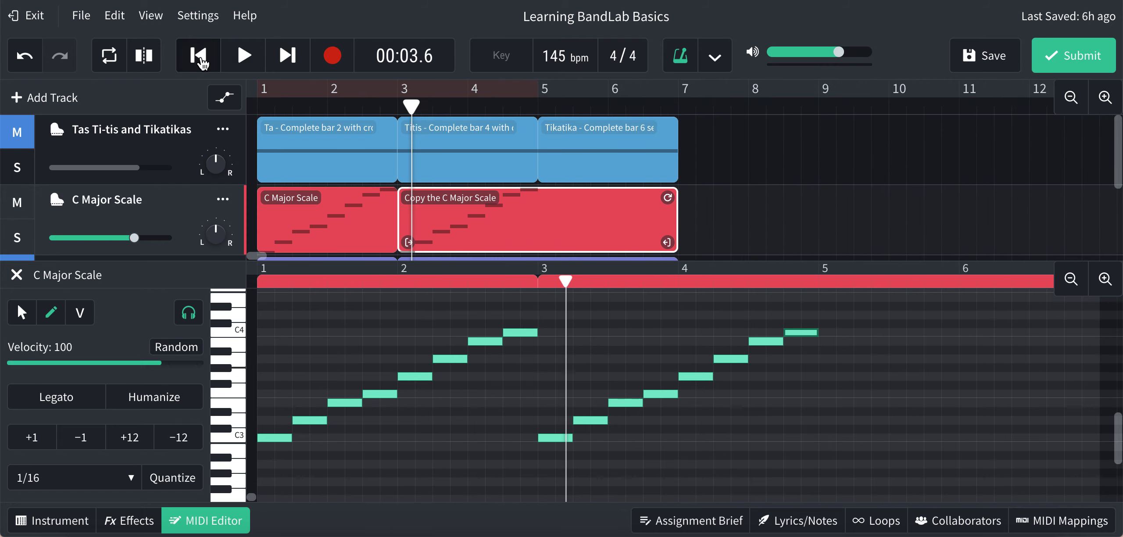
click(201, 58)
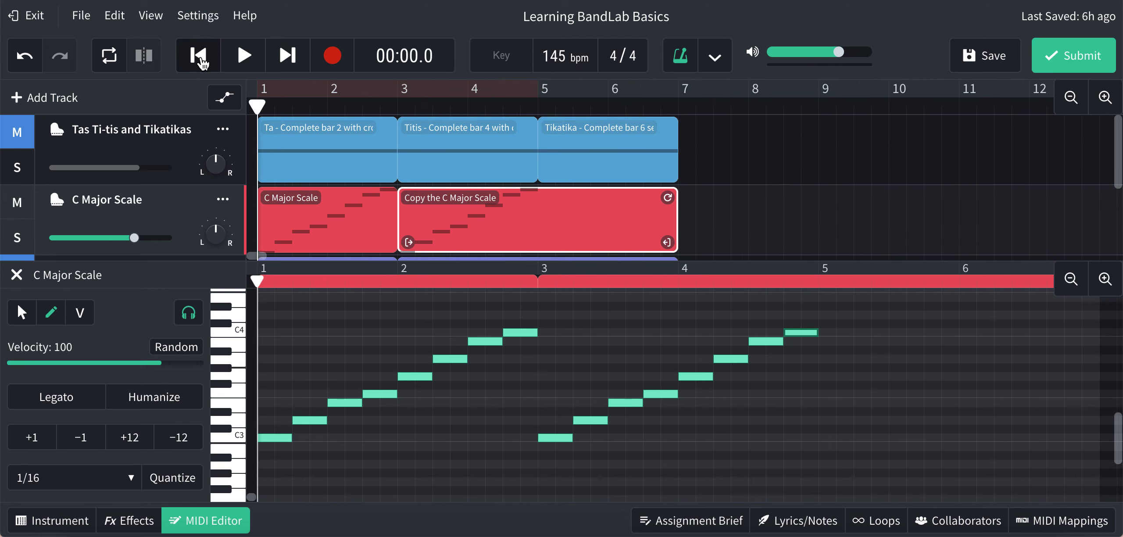
click(242, 55)
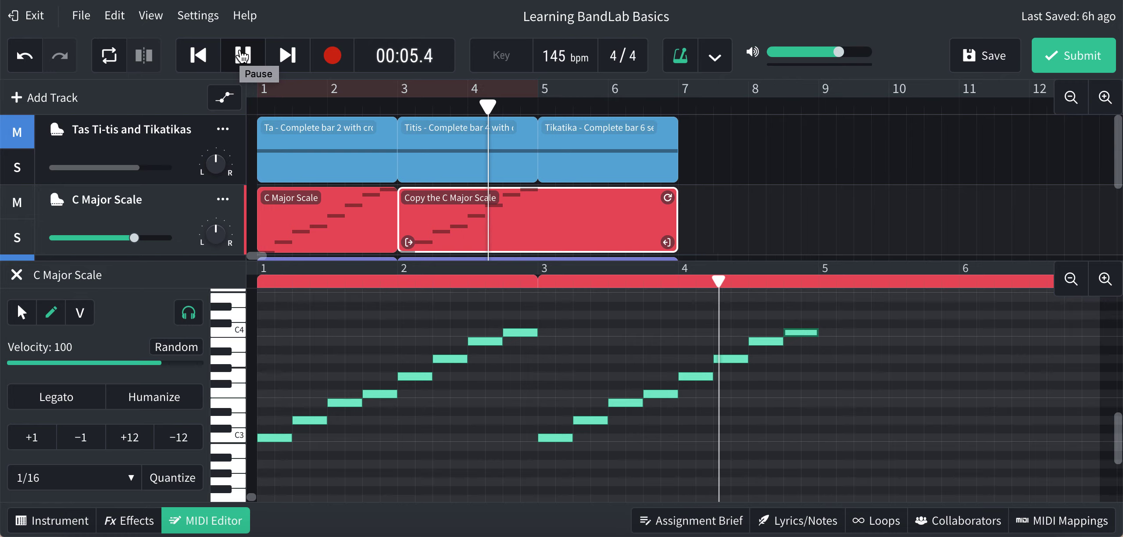
click(246, 56)
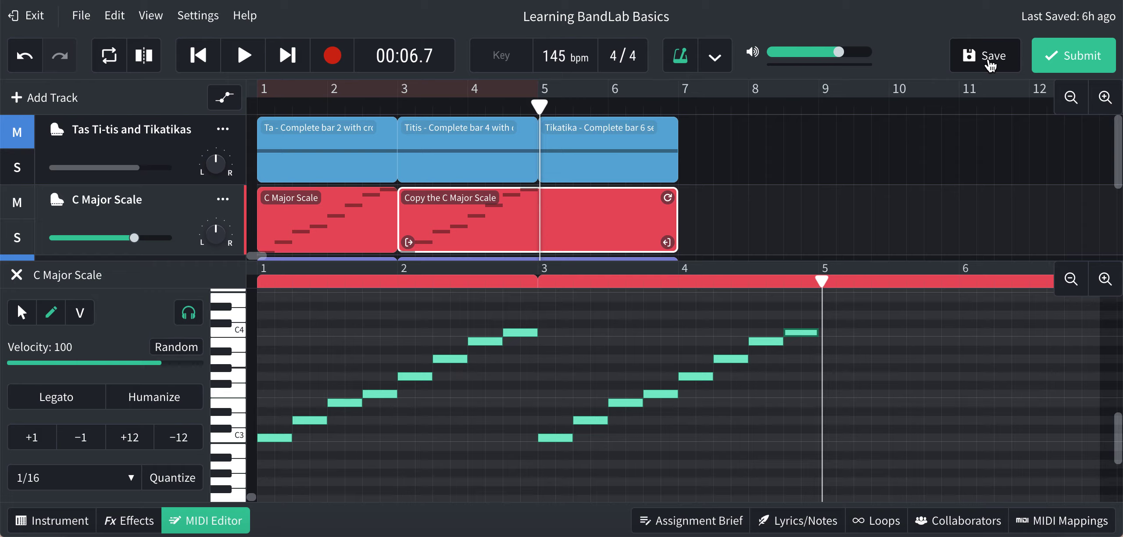
Step: Save the Learning BandLab Basics project
click(989, 65)
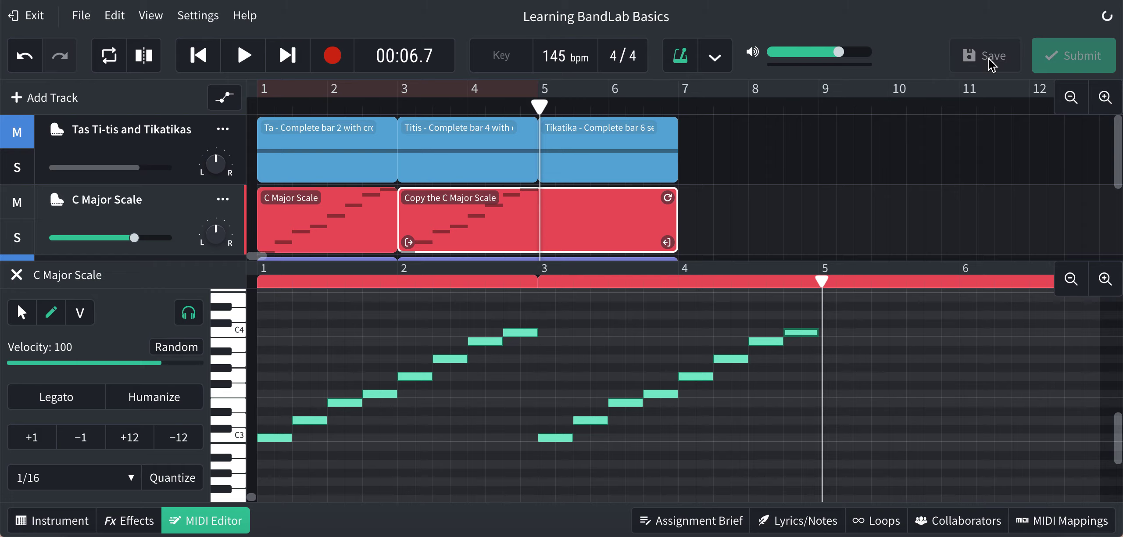